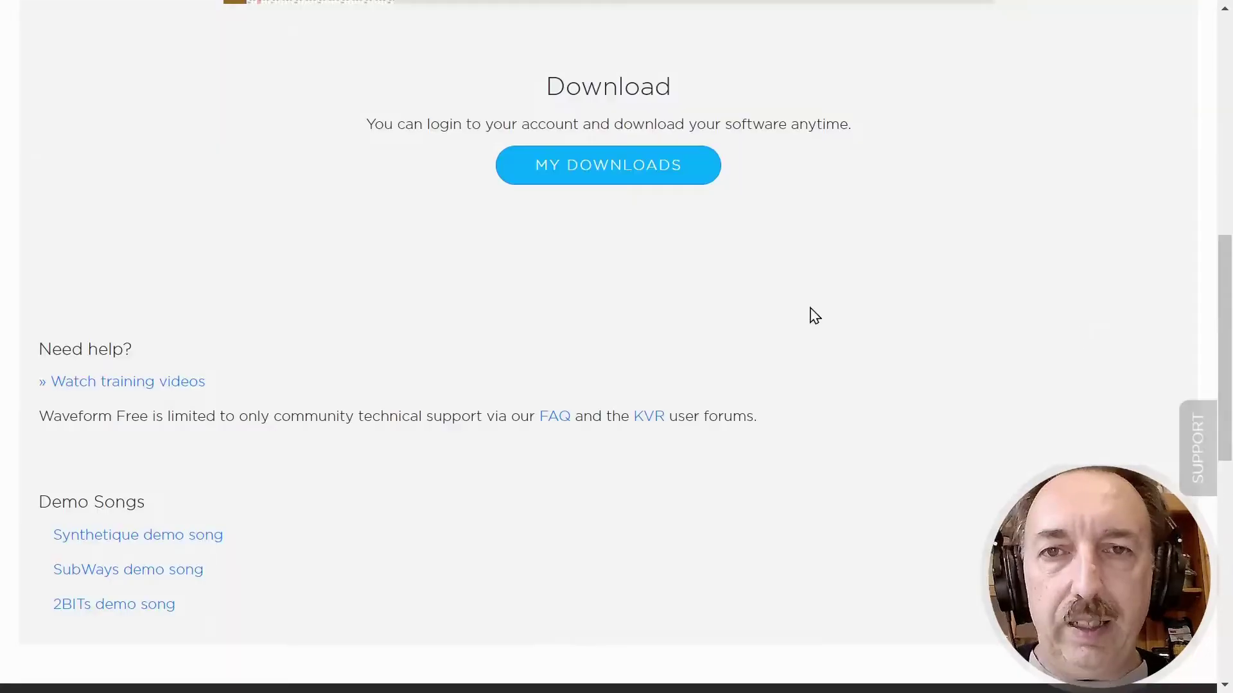
- Open the Waveform Free downloads and sign in to the Tracktion account with the filled-in credentials
left_click(605, 179)
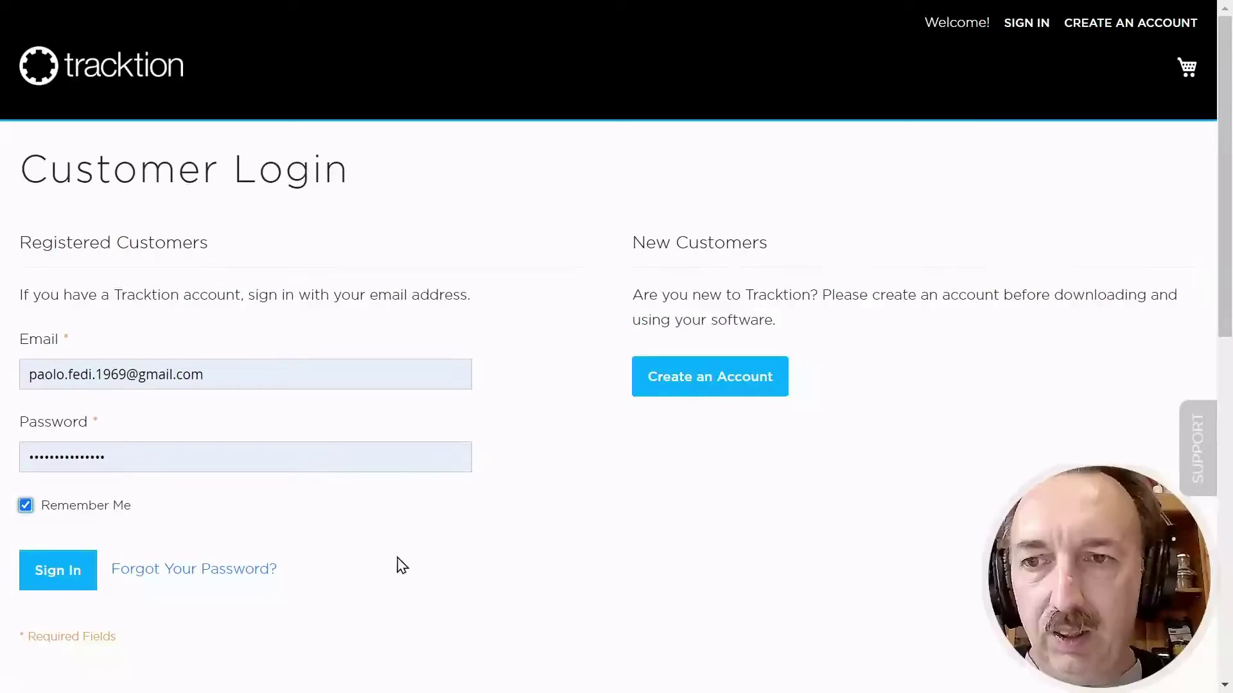
left_click(44, 584)
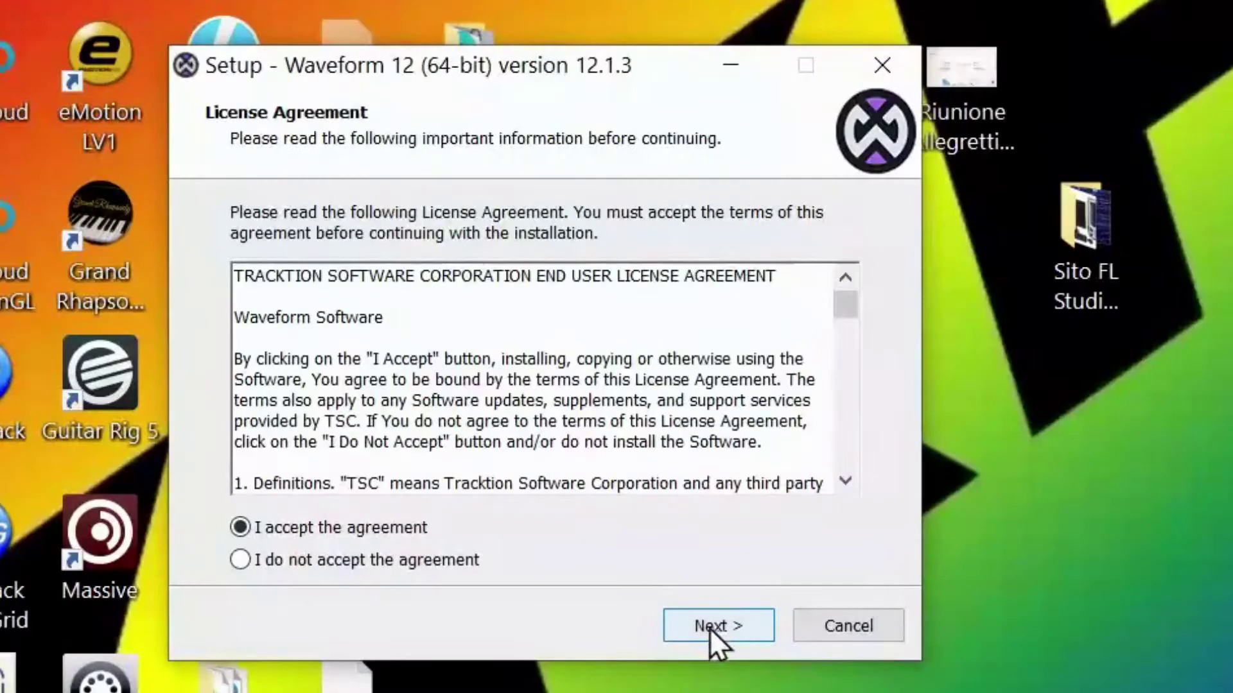
- Install Waveform 12 (64-bit), accepting the licence and creating a desktop shortcut, and finish with the application launched
left_click(726, 632)
left_click(245, 316)
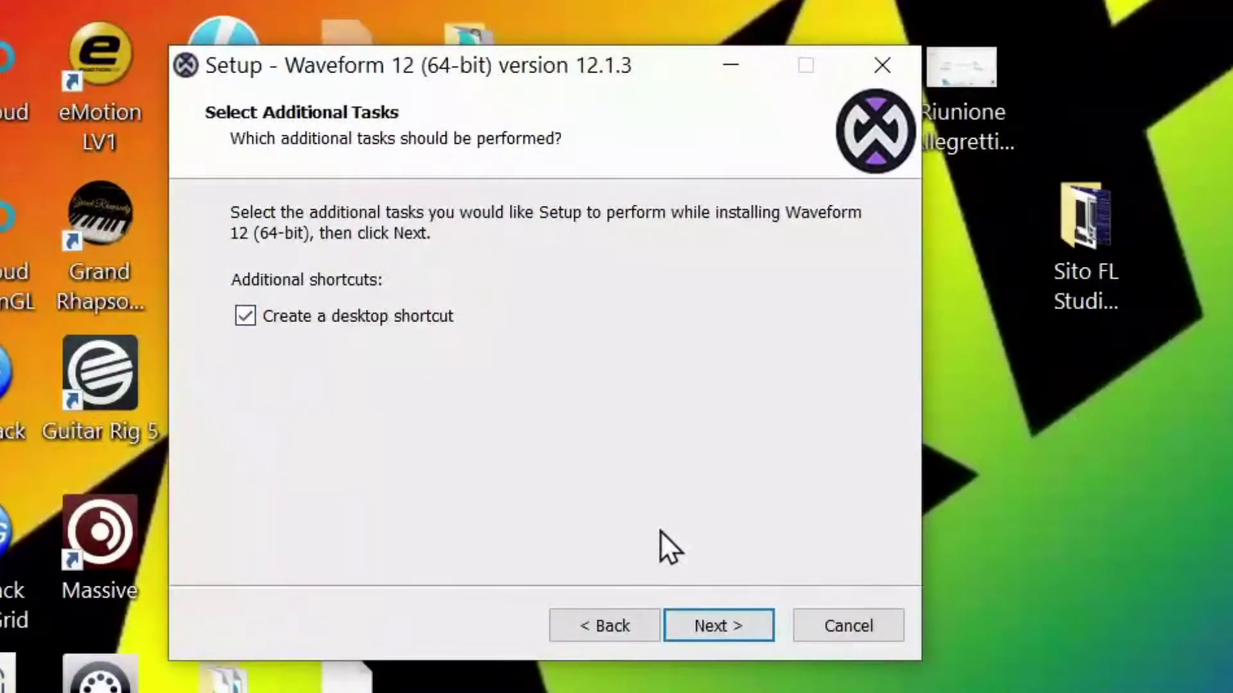
left_click(712, 633)
left_click(712, 628)
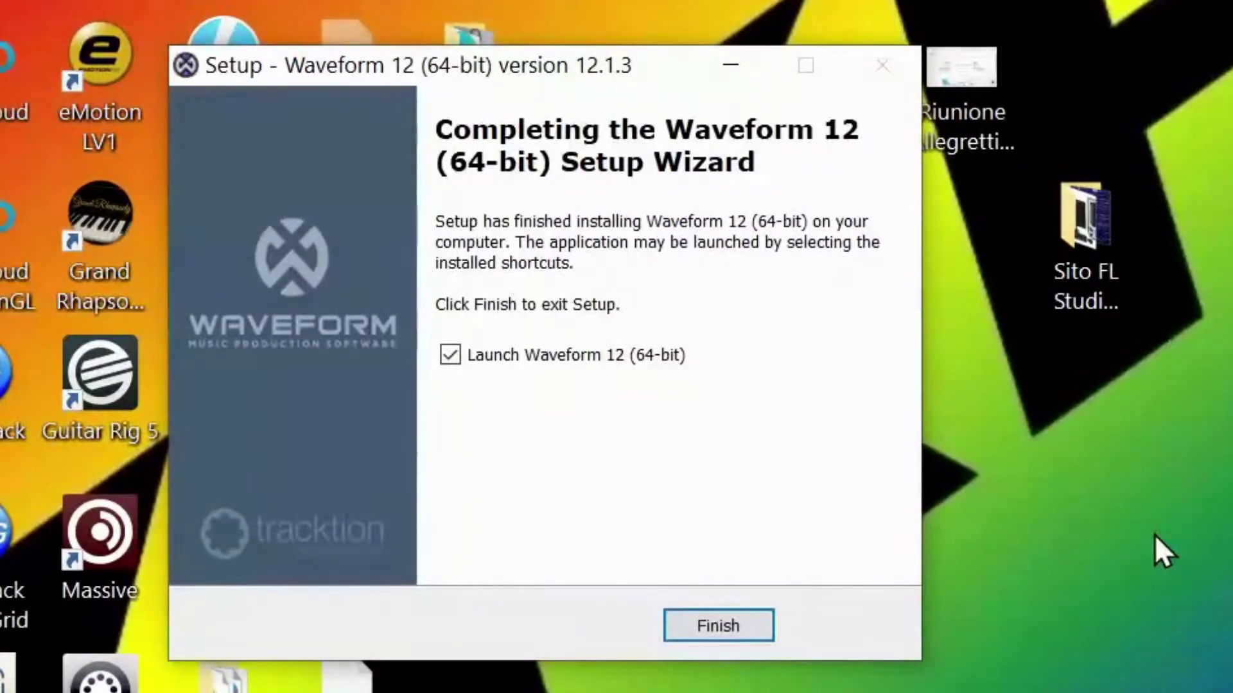
left_click(718, 625)
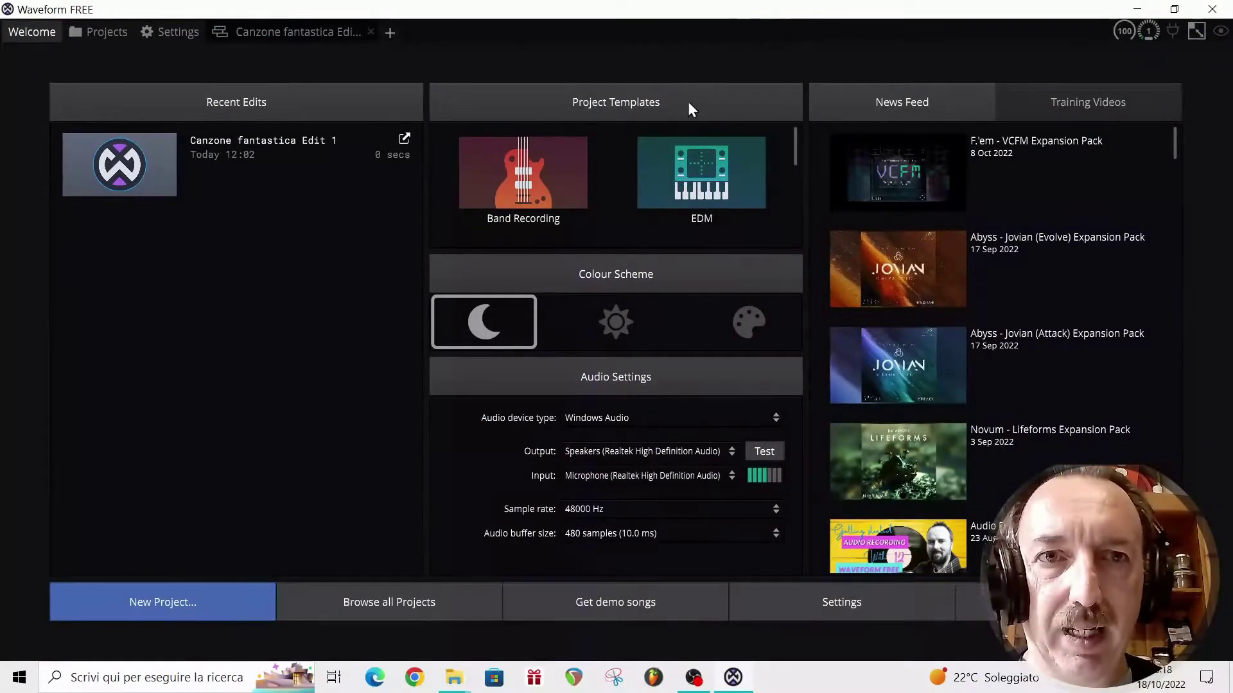
- Create a new project named "Canzone fantastica" from the Default template
left_click(156, 600)
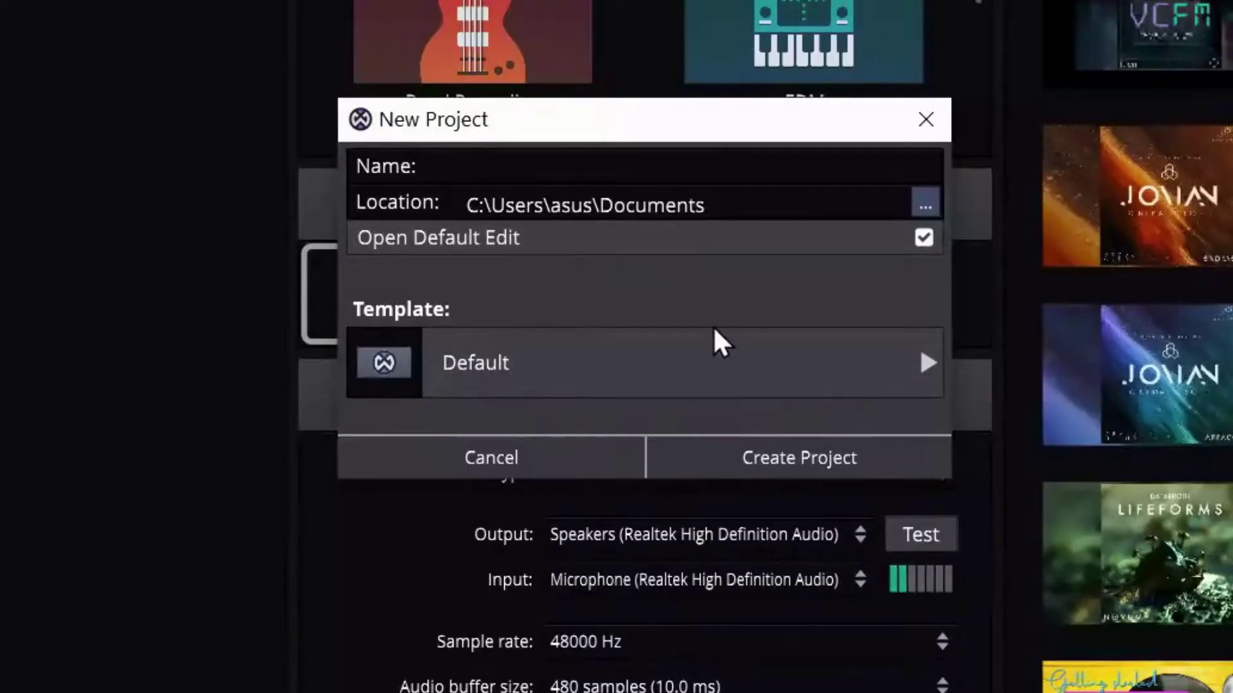
type("Canzone fantastica")
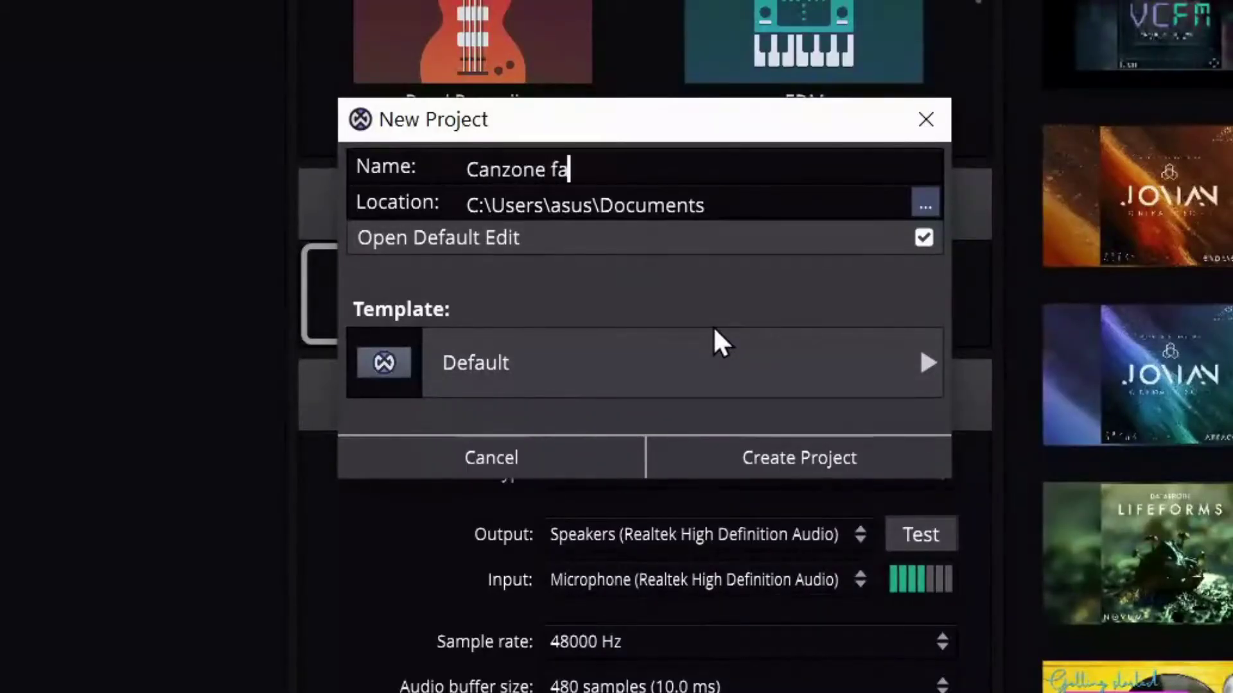
key("Return")
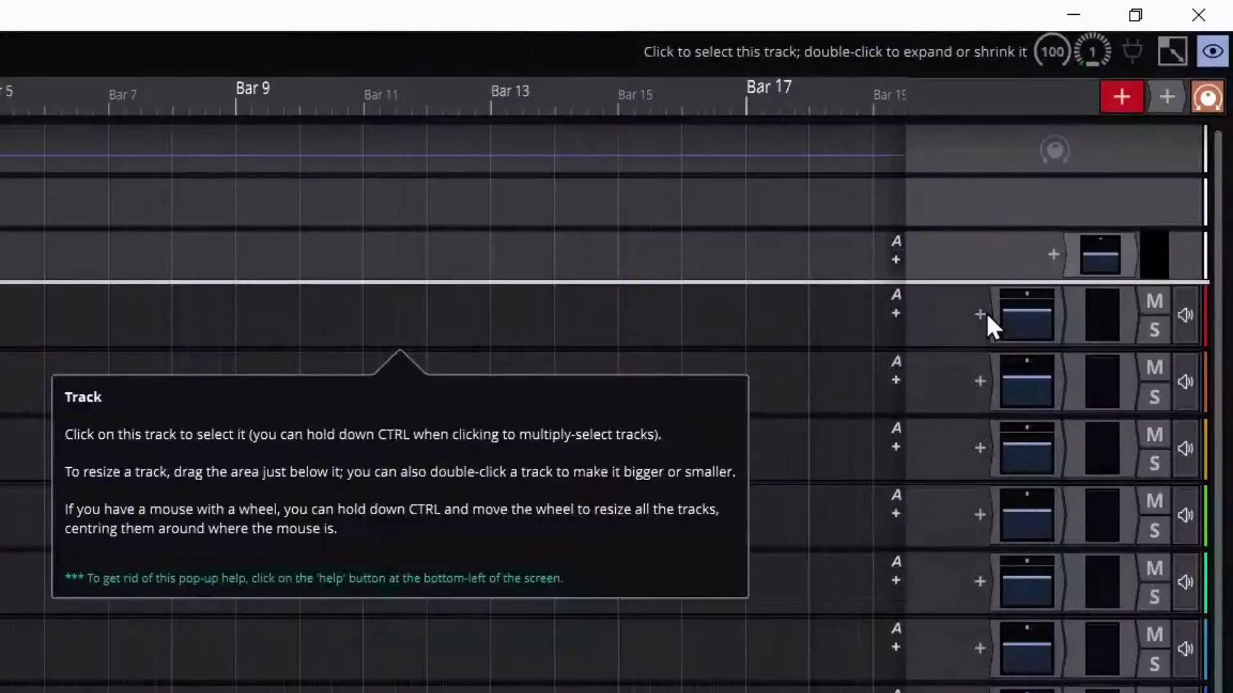
- Examine the built-in Waveform instruments available for Track 1 and the clip types that can be inserted on it
left_click(981, 314)
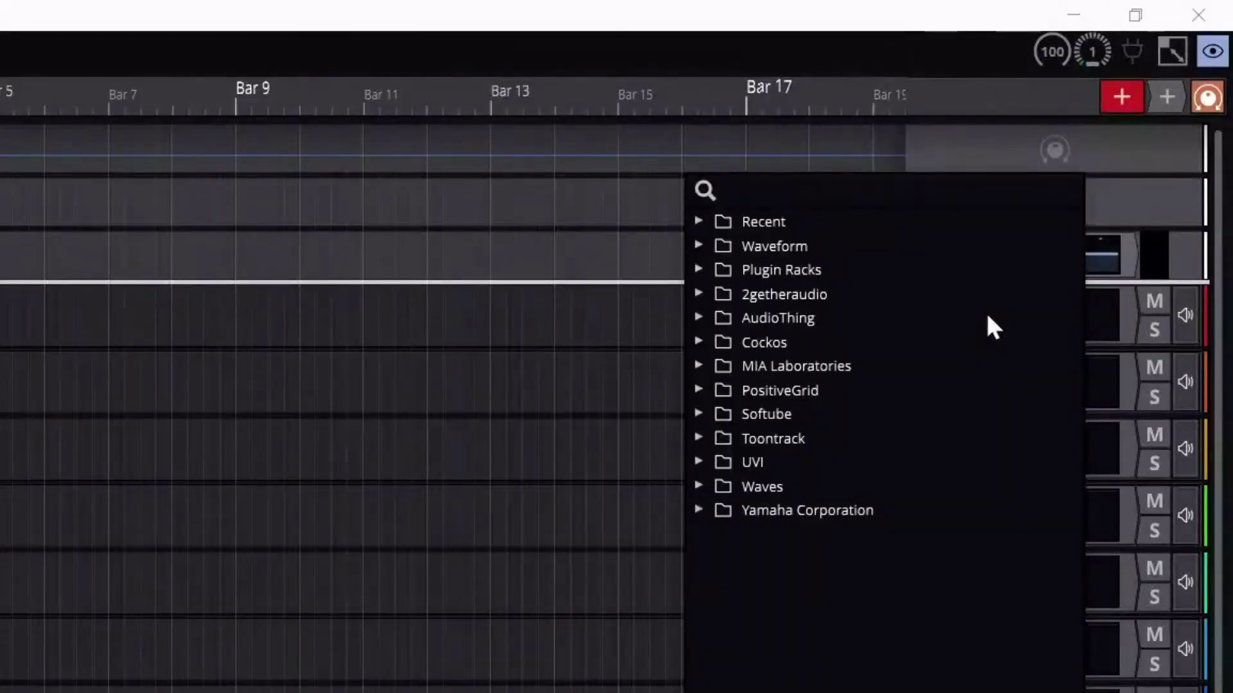
left_click(699, 245)
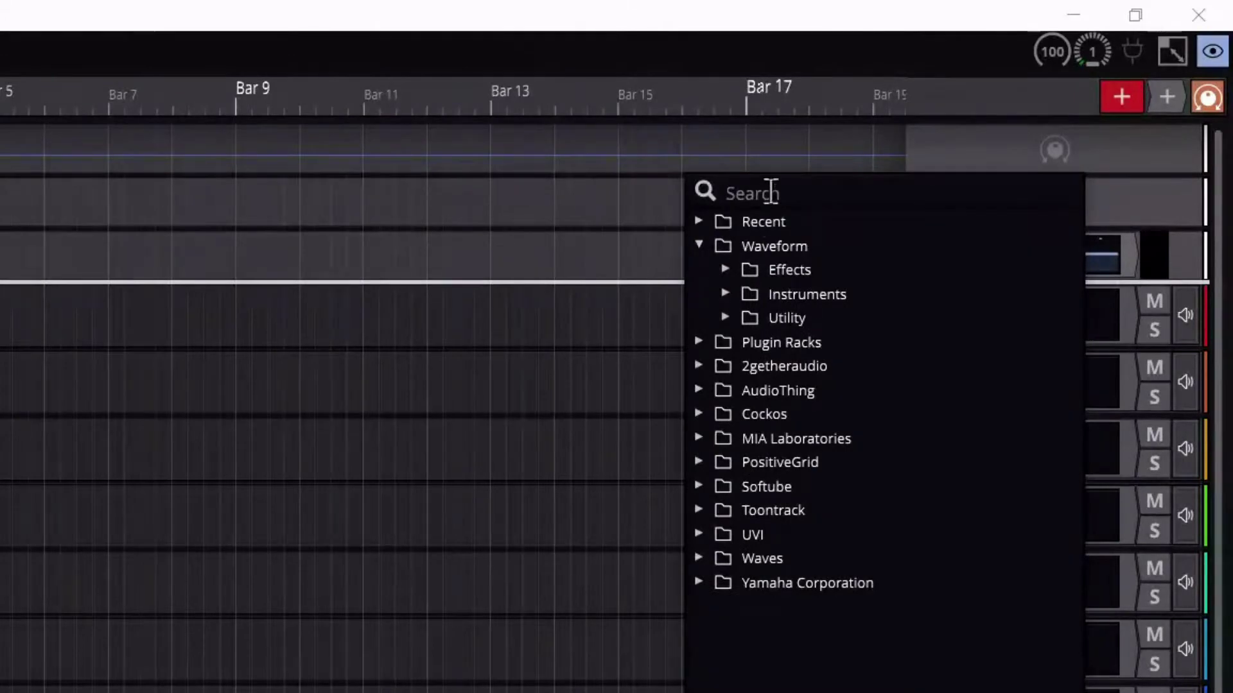
left_click(725, 294)
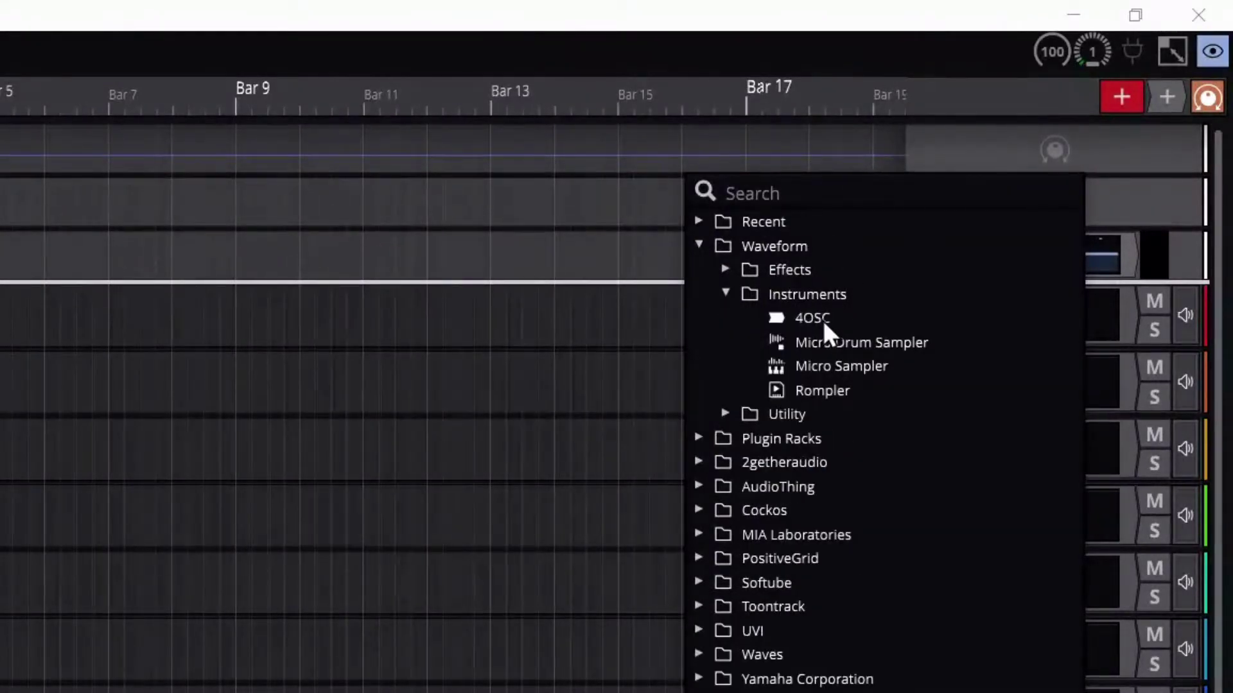
left_click(539, 204)
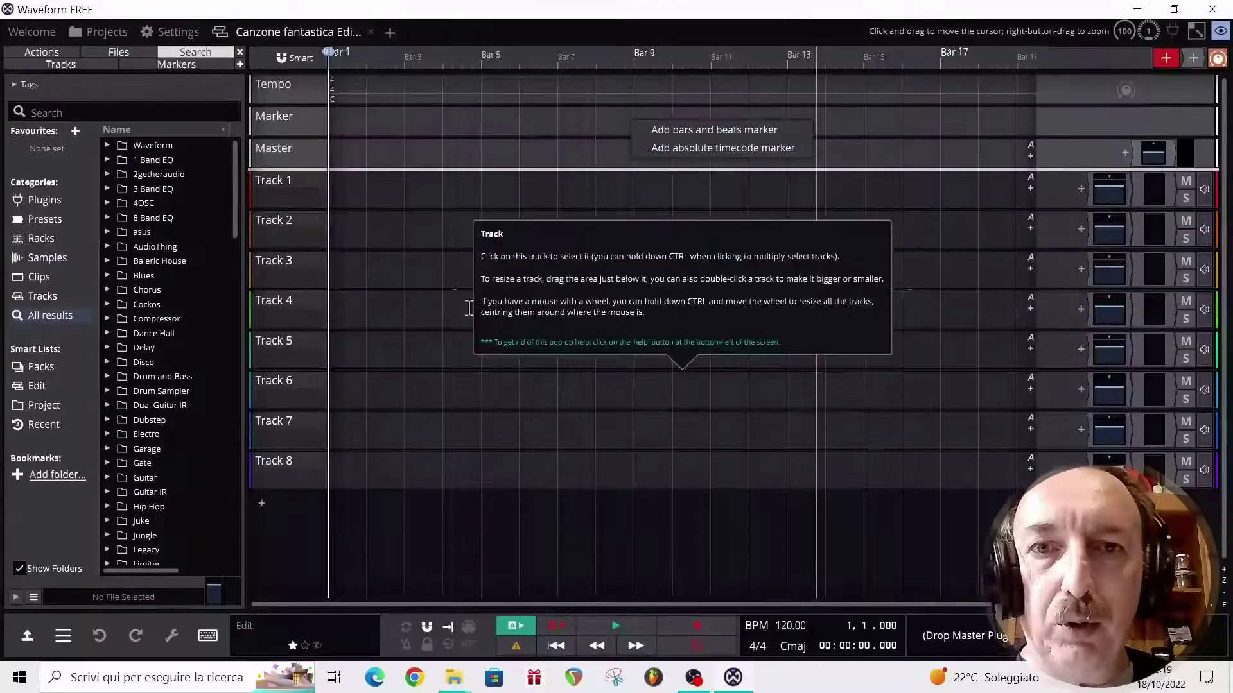
right_click(538, 191)
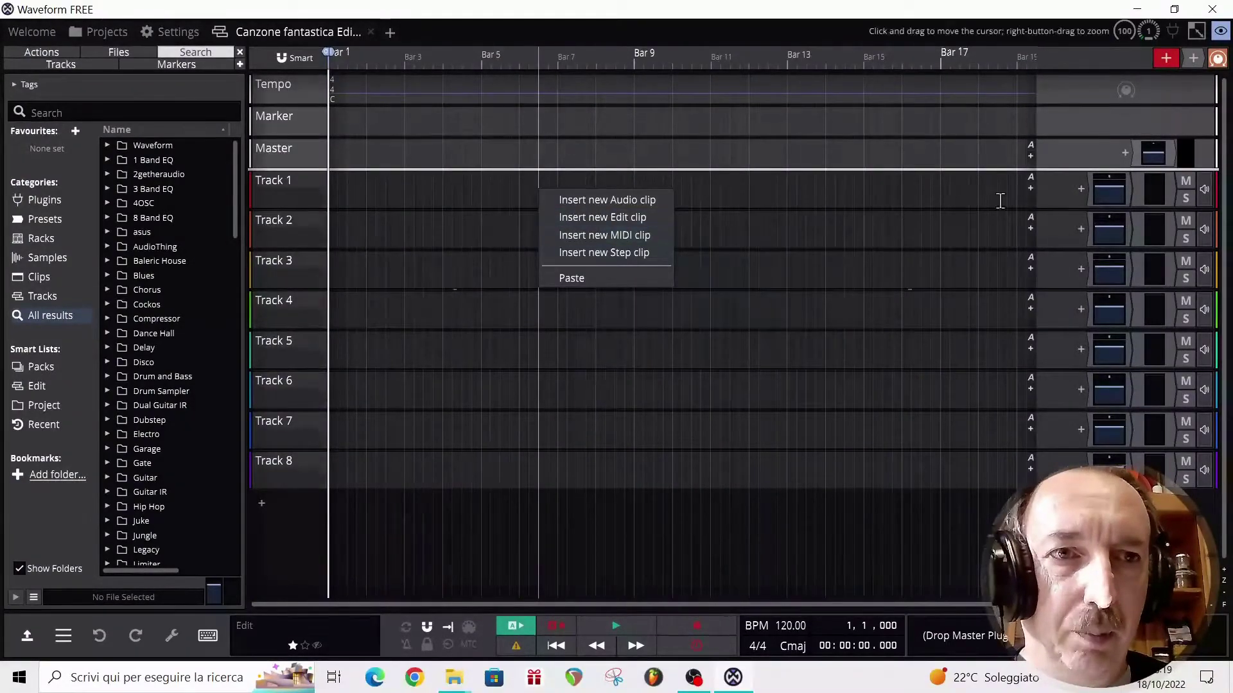
left_click(1061, 199)
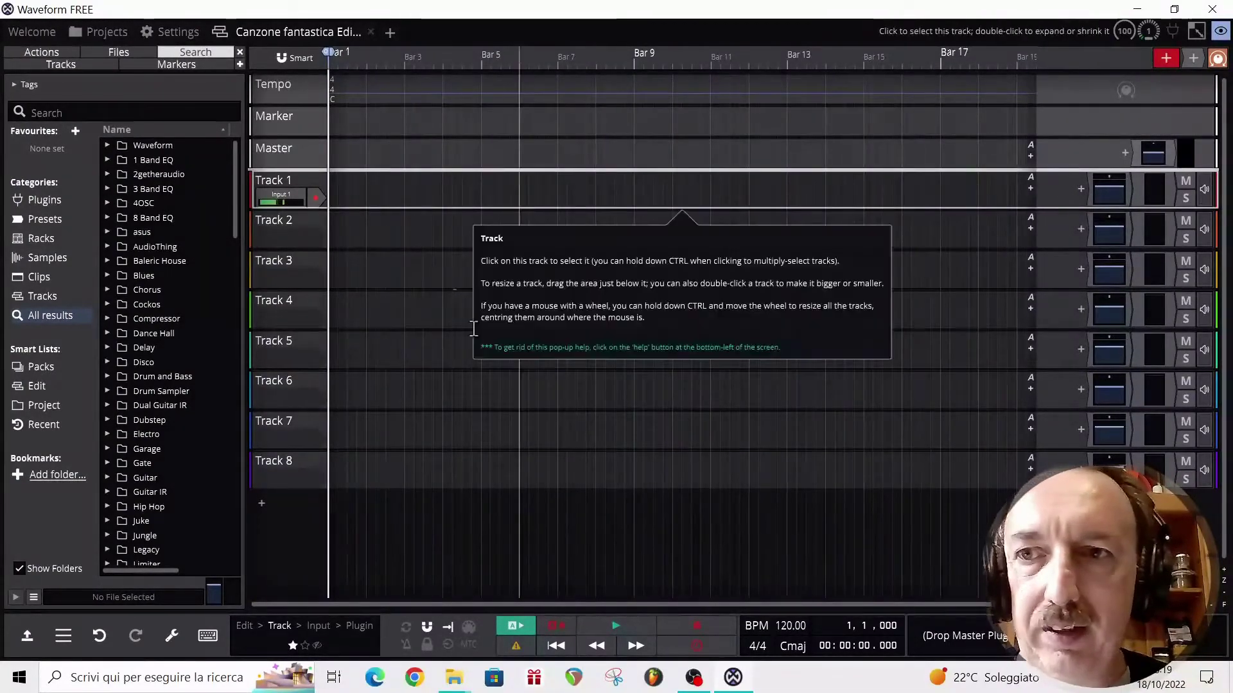
- Browse the sample library and place the Kit 02 Scenery "Bass Without Sidechain" sample at the start of Track 1
left_click(37, 278)
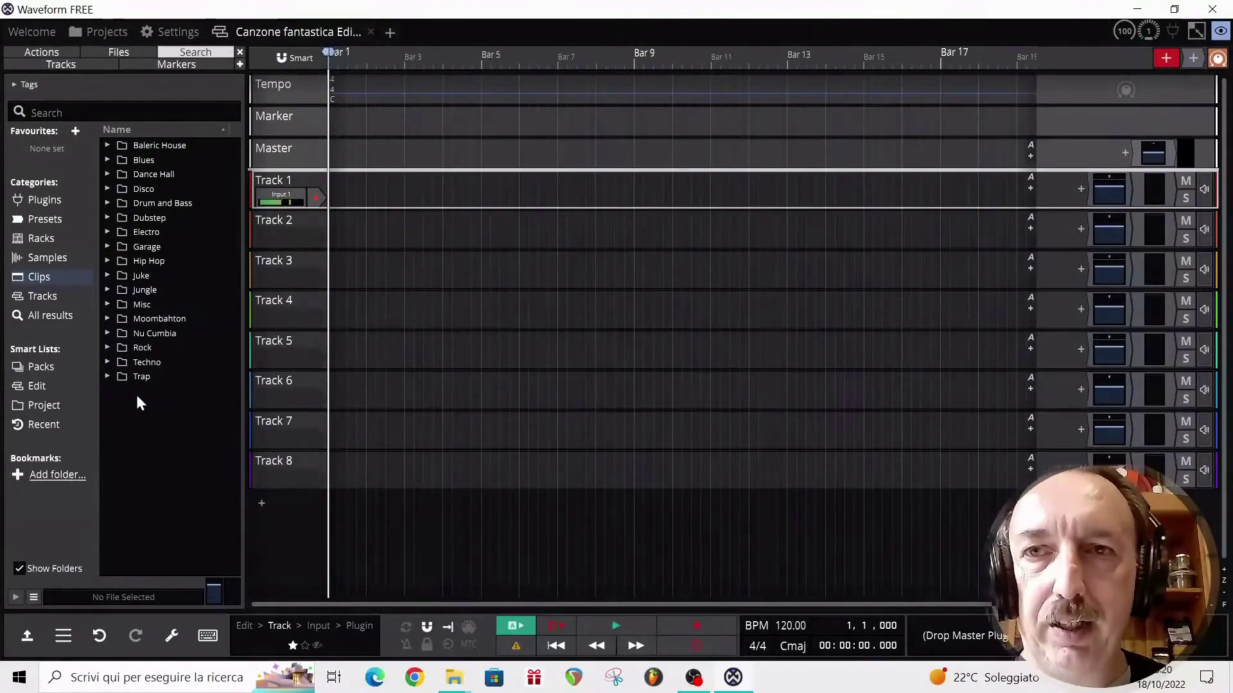
left_click(47, 257)
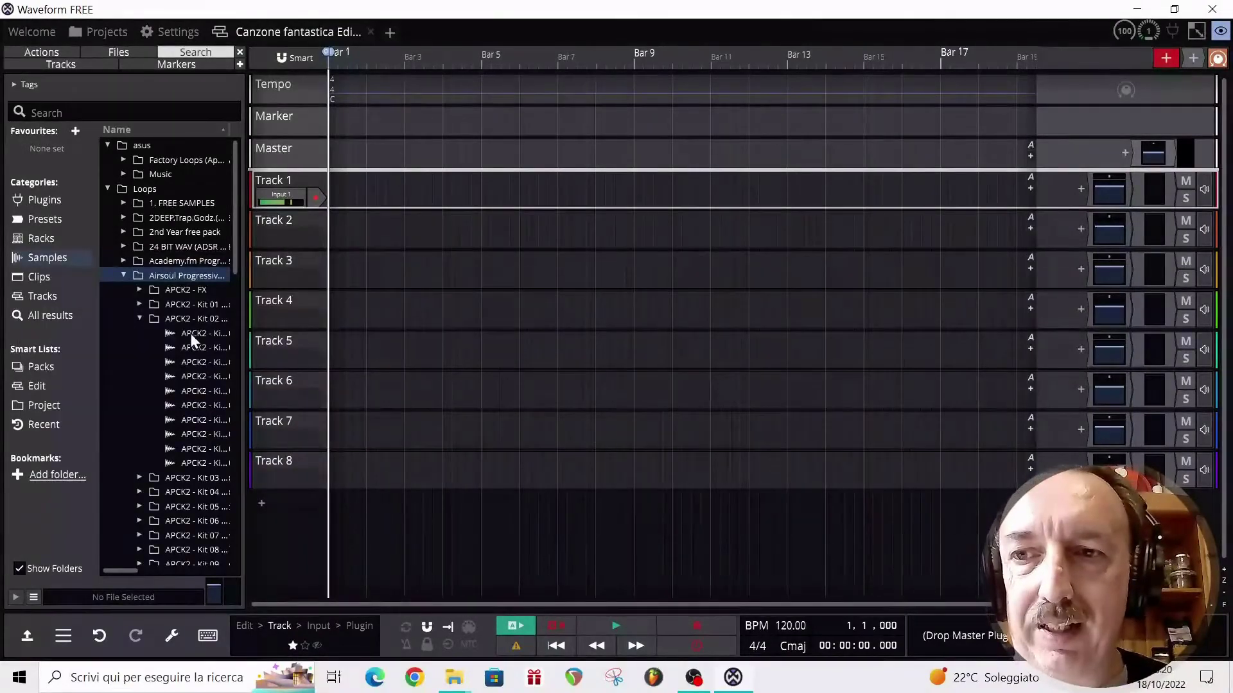
left_click_drag(190, 333, 334, 197)
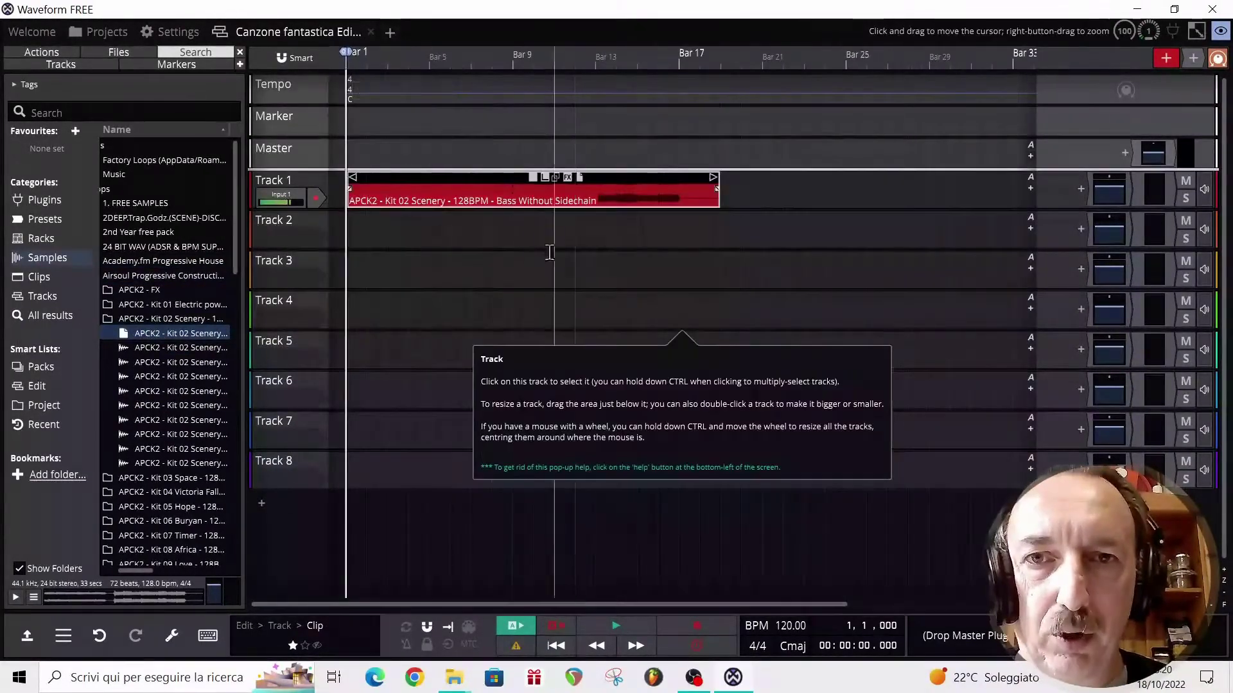
scroll(635, 295, "up", 3)
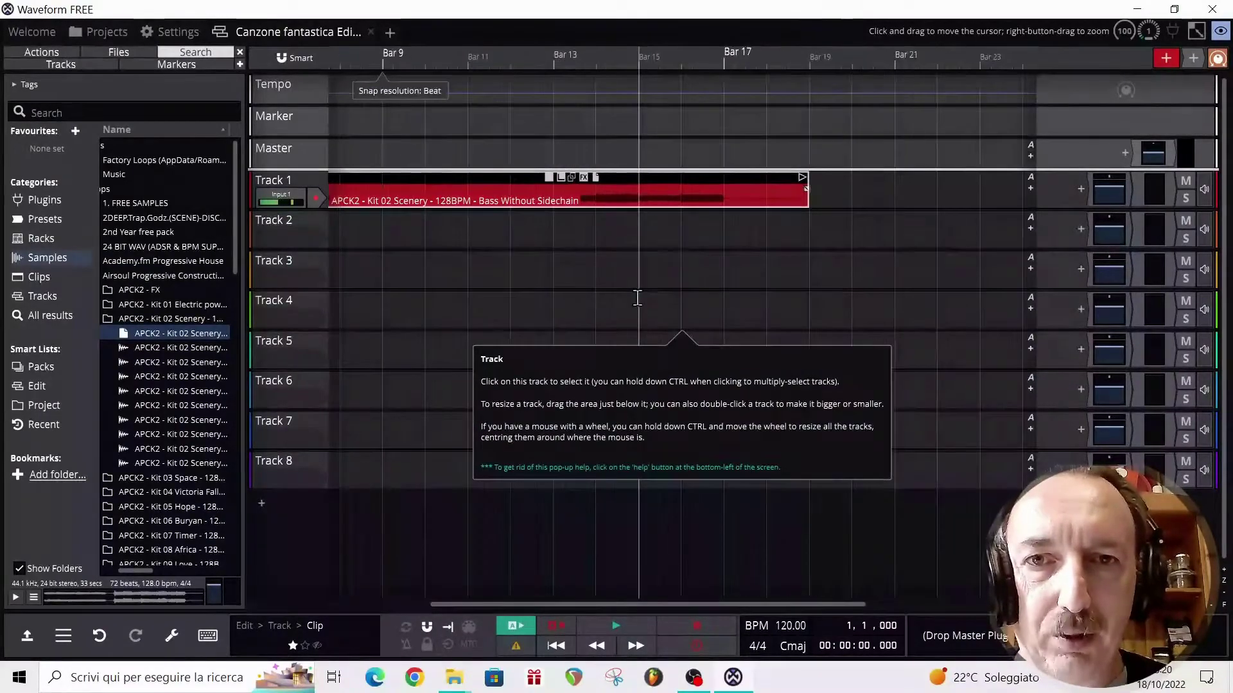
scroll(638, 297, "down", 3)
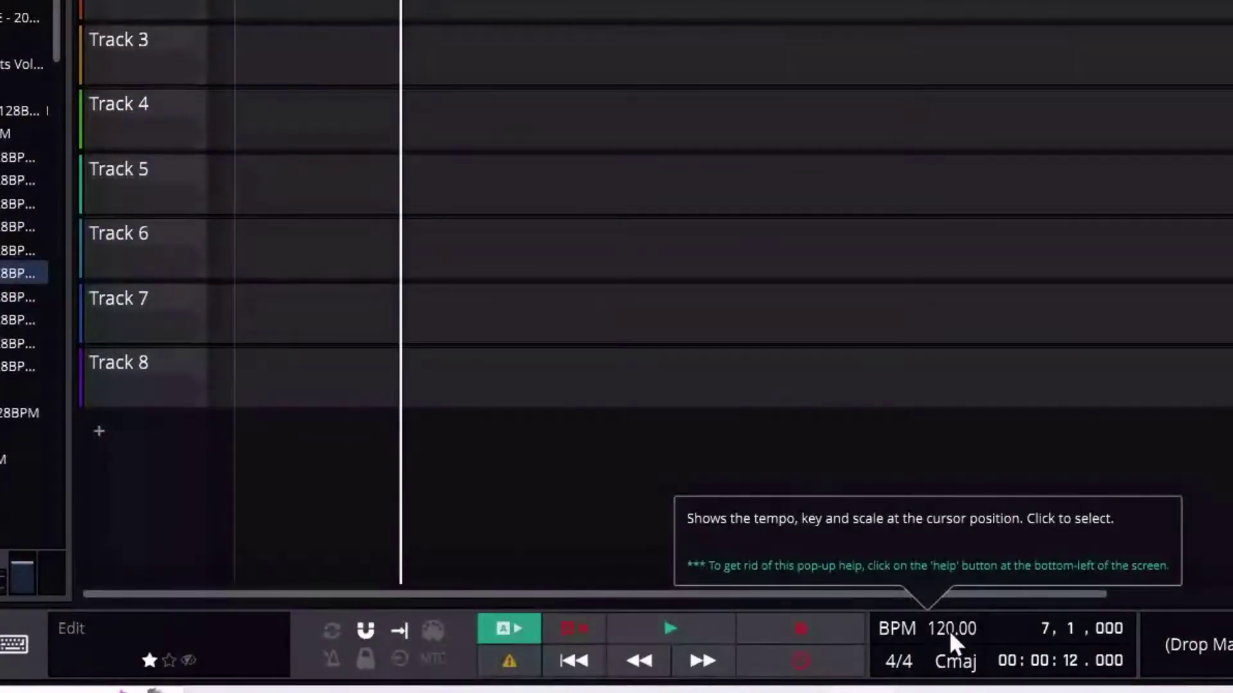
- Set the project tempo to 128 BPM
left_click(950, 632)
left_click_drag(976, 580, 986, 580)
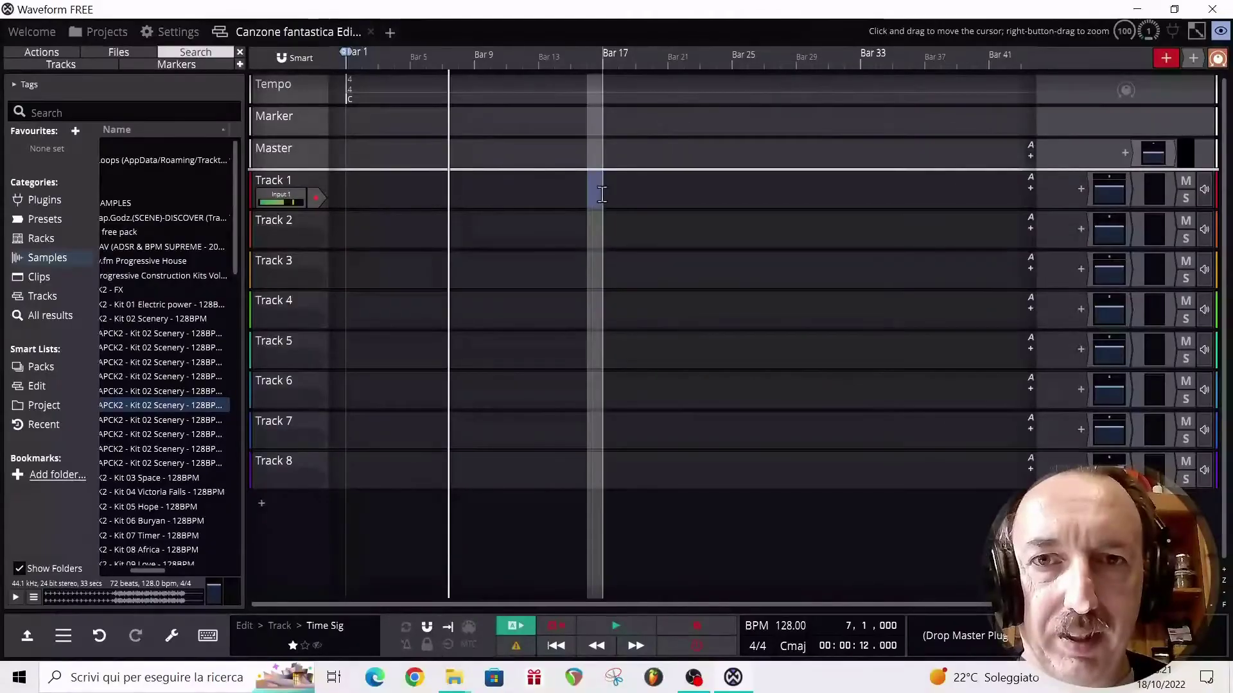
- Insert a MIDI clip on Track 1 from about bar 16 to bar 23 and open it in the piano roll
left_click_drag(601, 194, 701, 200)
right_click(654, 187)
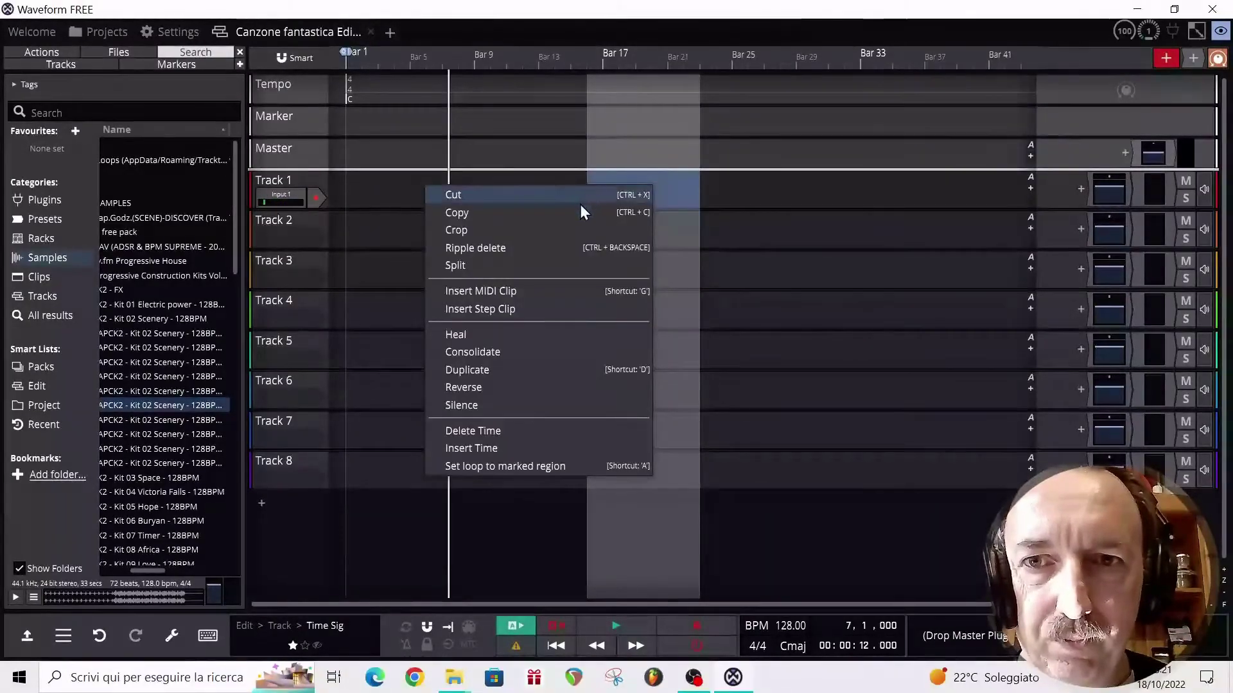
left_click(573, 291)
double_click(631, 196)
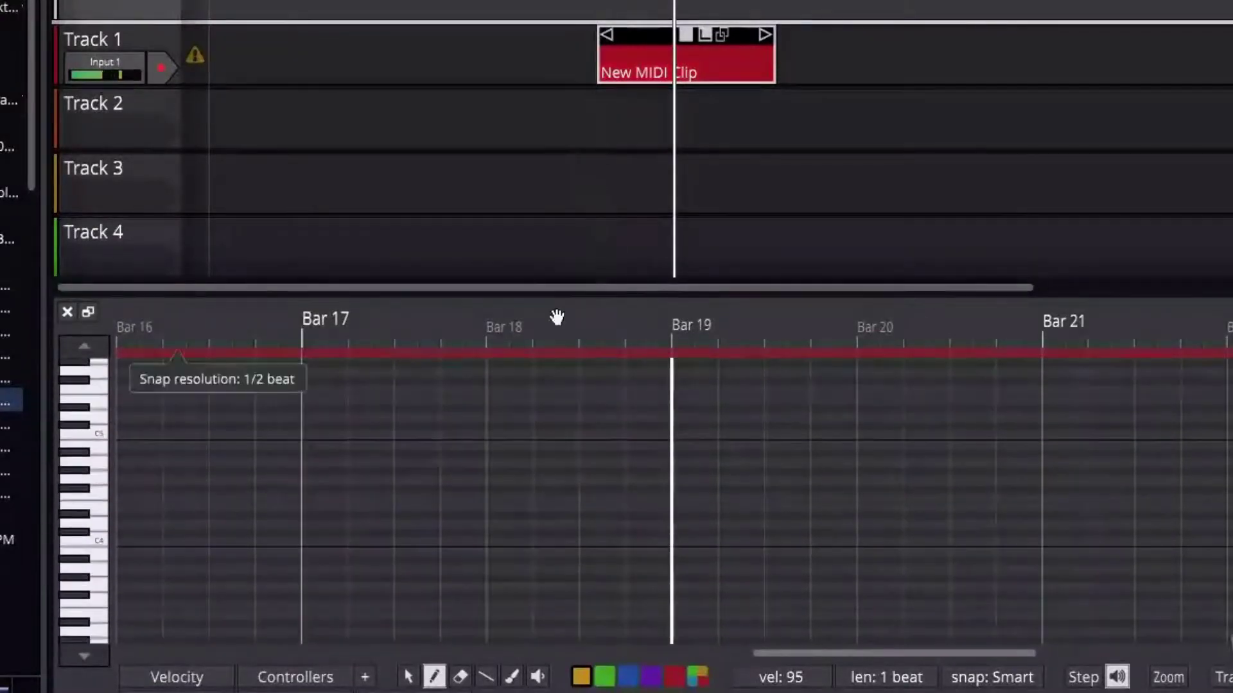
- Look over the piano roll's note range, close it and delete the MIDI clip from Track 1
scroll(167, 449, "up", 3)
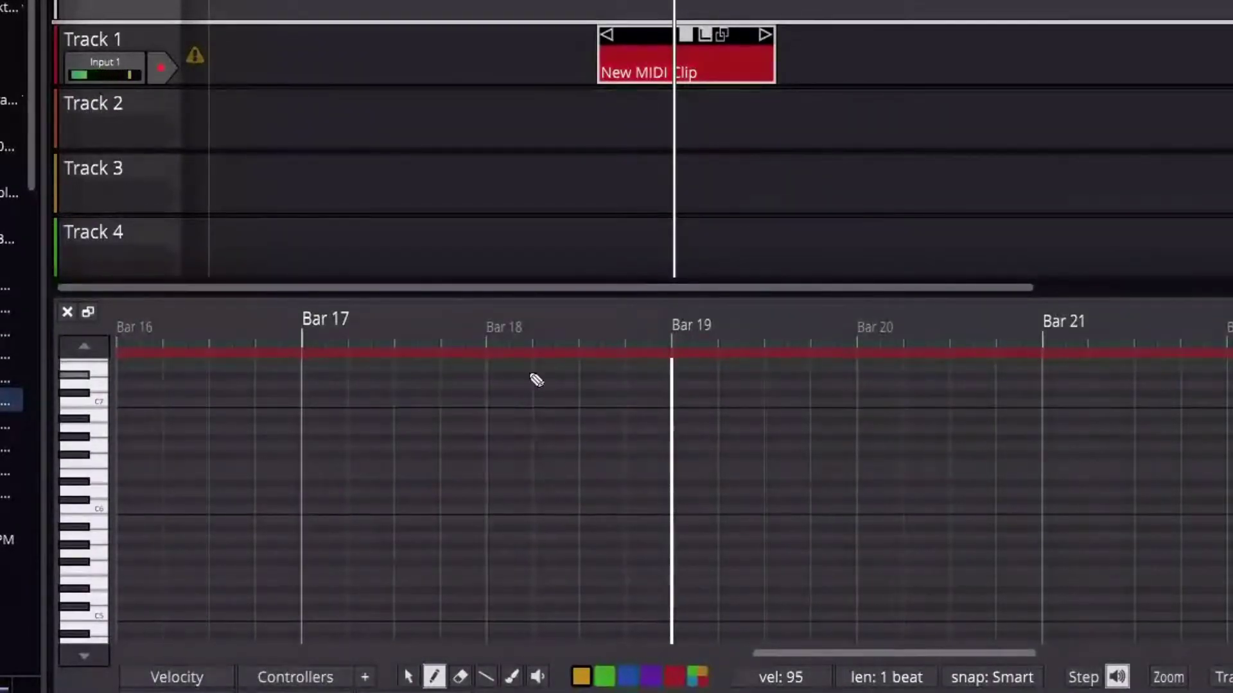
left_click(66, 312)
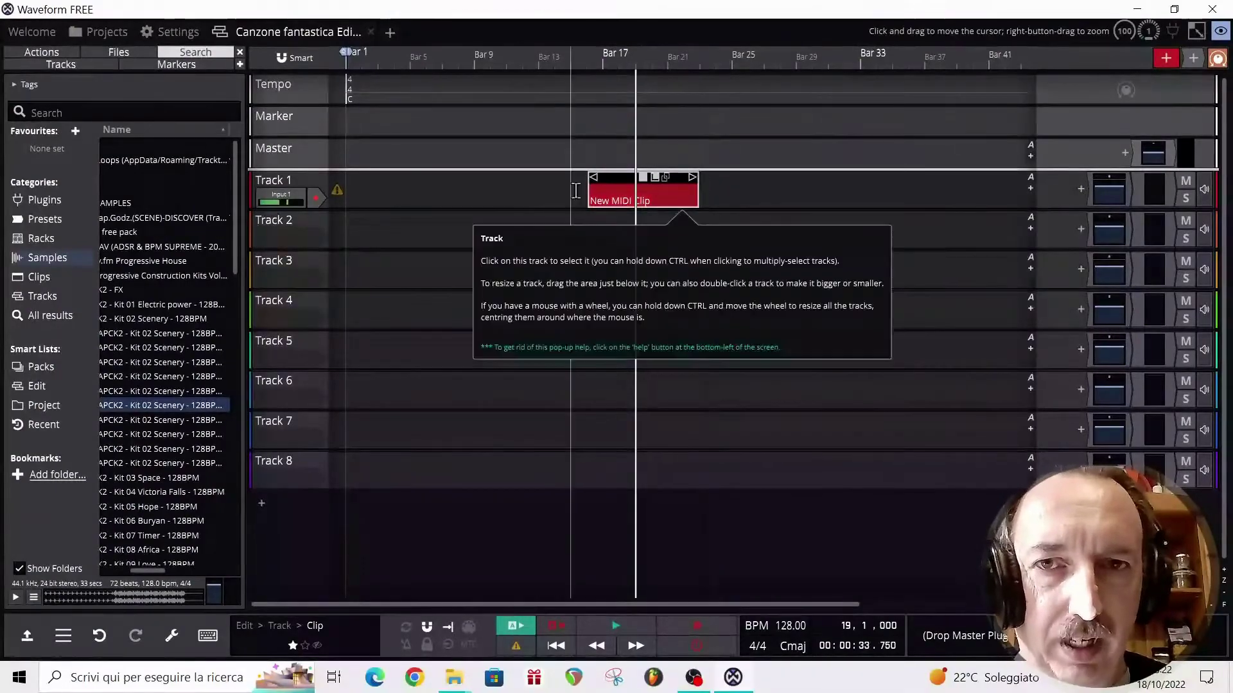
key("Delete")
- Preview the second sample in the Kit 02 Scenery folder, Bass.wav, and stop its playback
left_click(204, 335)
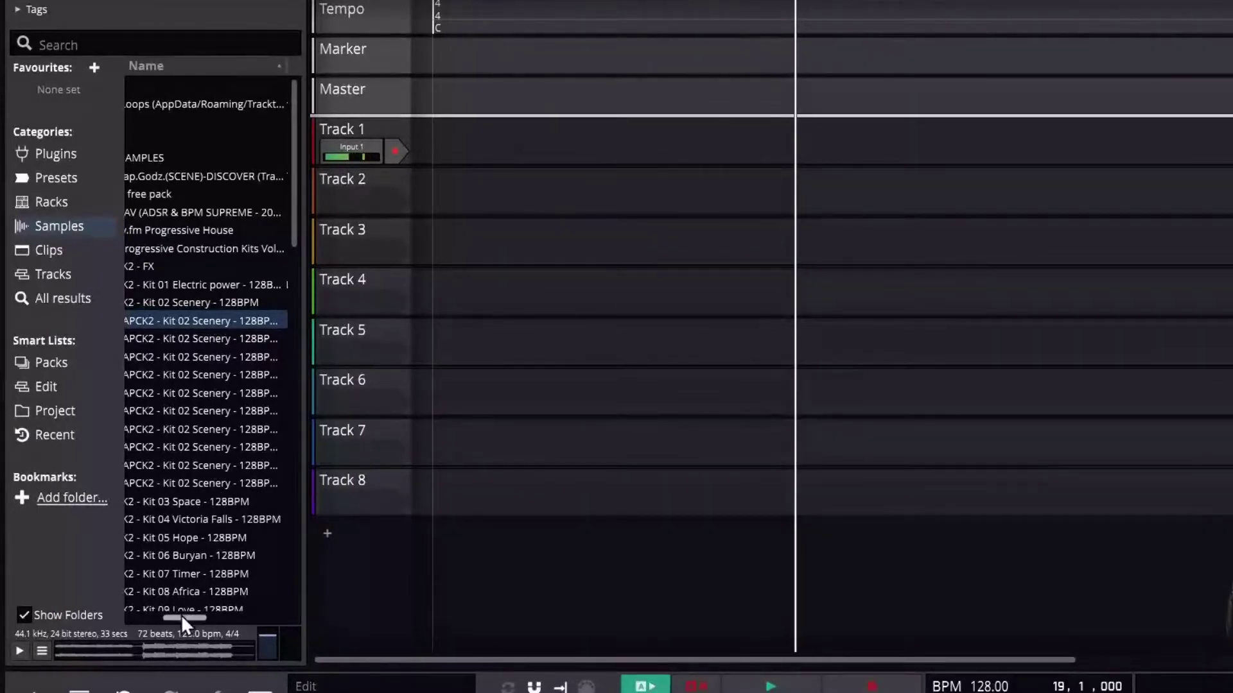
left_click_drag(181, 614, 143, 617)
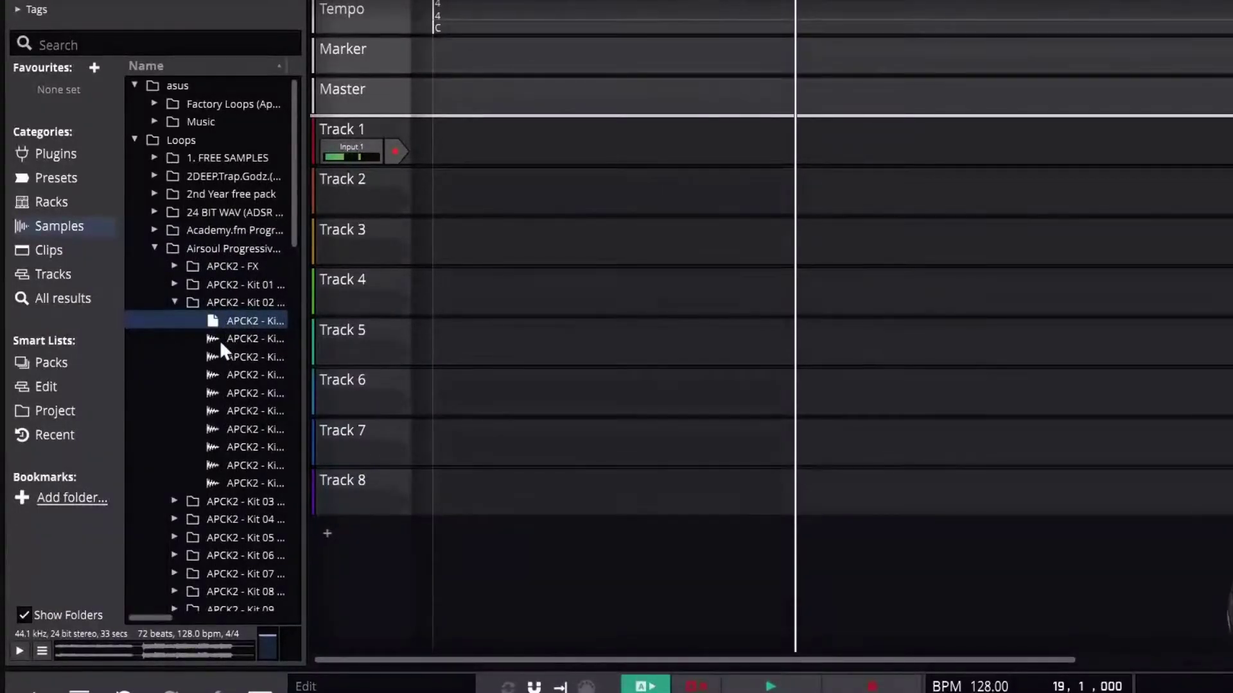
left_click(244, 341)
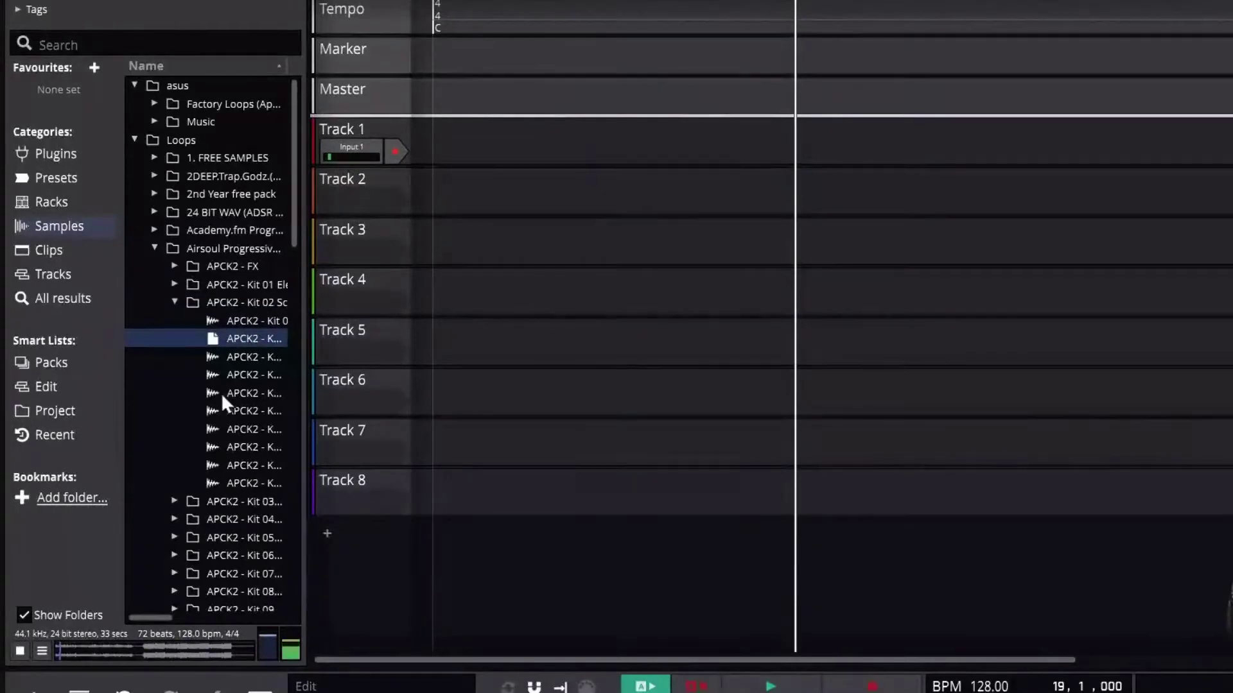
left_click(17, 647)
key("Up")
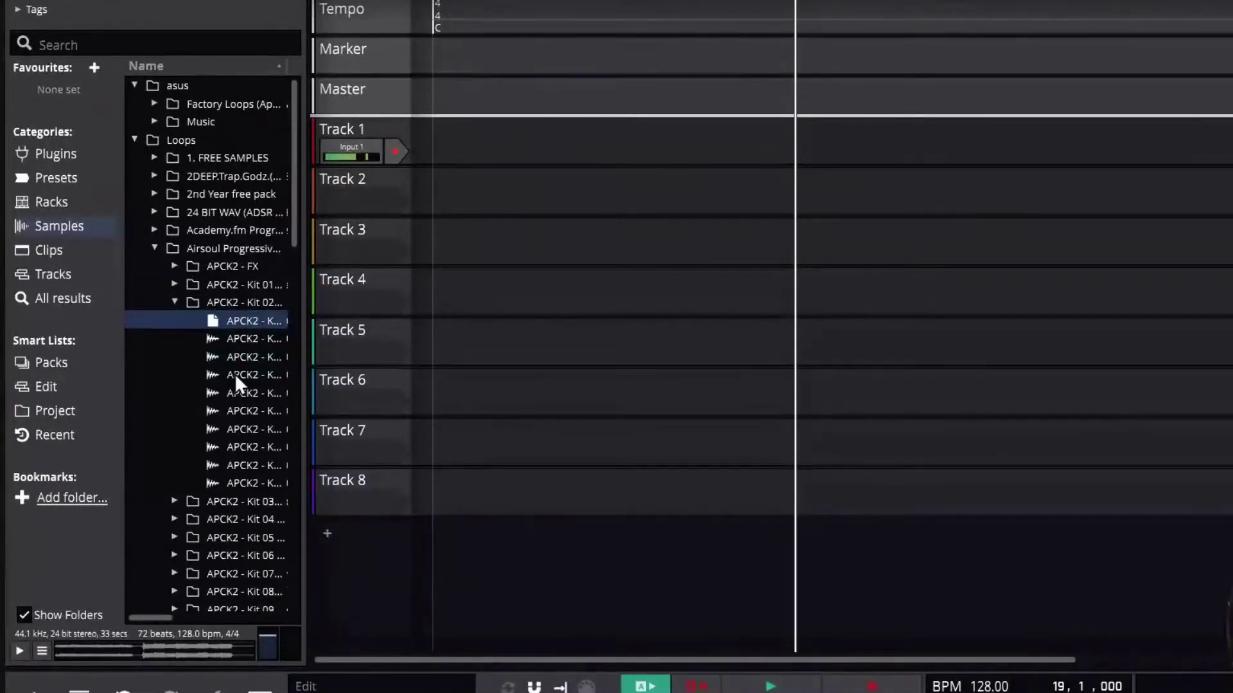
- Place the Kit 02 Scenery samples, from Bass Without Sidechain through Pads in list order, at bar 1 of Tracks 1 to 8
left_click_drag(226, 321, 419, 156)
left_click_drag(226, 339, 414, 283)
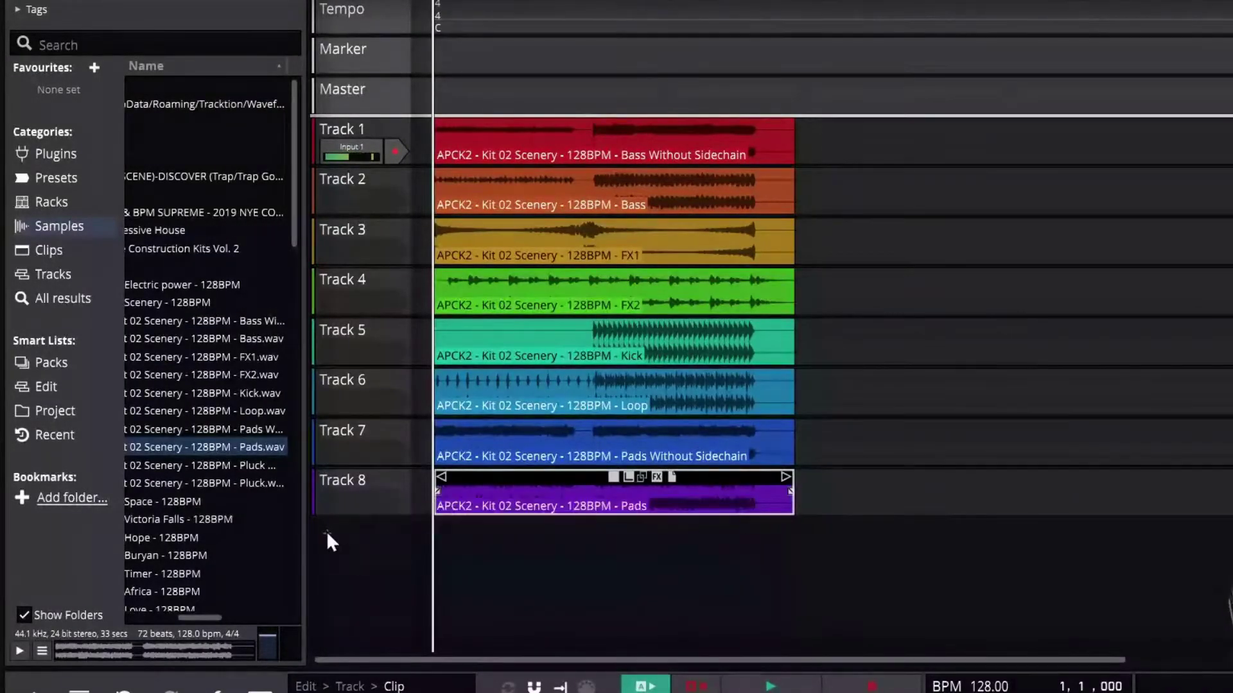
- Add two more tracks below Track 8
left_click(327, 532)
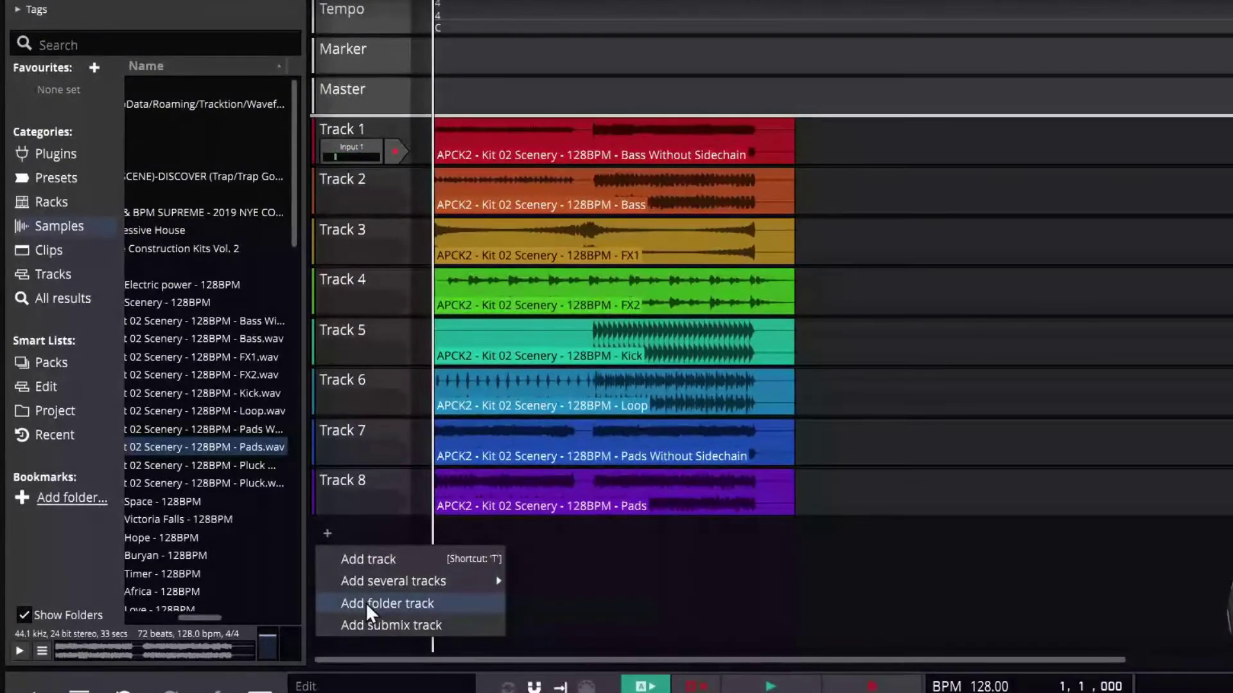
left_click(380, 559)
left_click(326, 583)
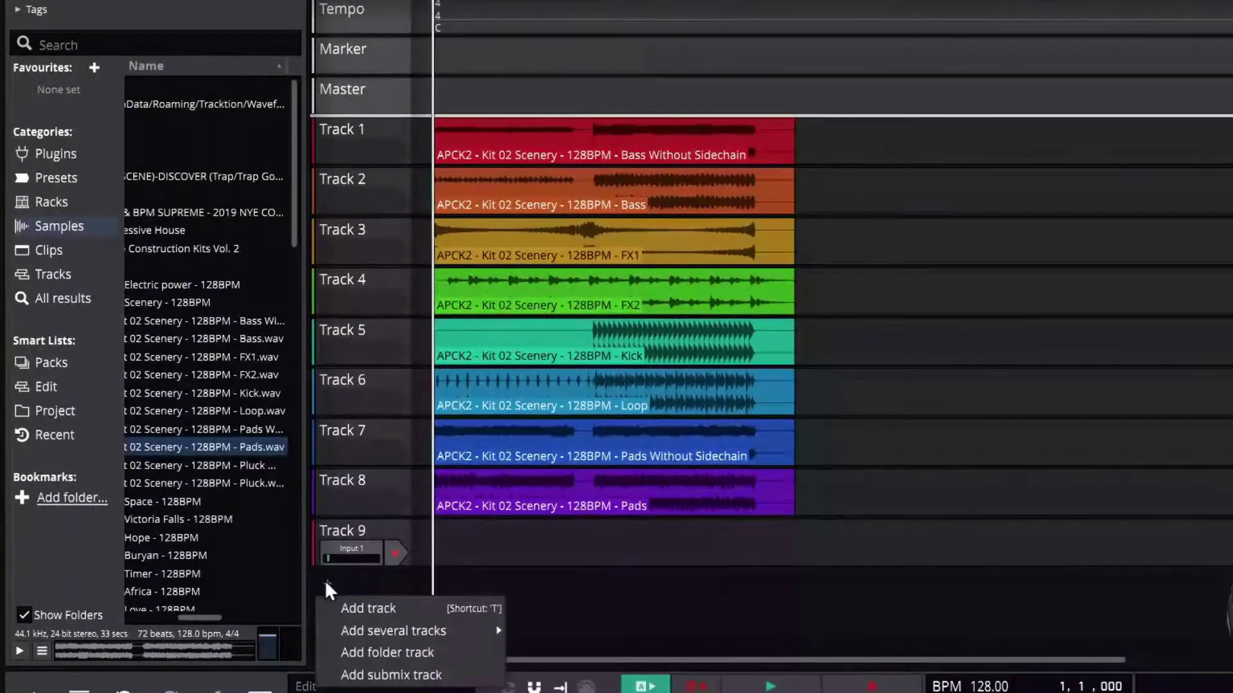
left_click(360, 610)
- Place the Pluck Without Sidechain and Pluck samples at bar 1 of Tracks 9 and 10
left_click(206, 466)
left_click(206, 483, "shift")
left_click_drag(206, 483, 438, 541)
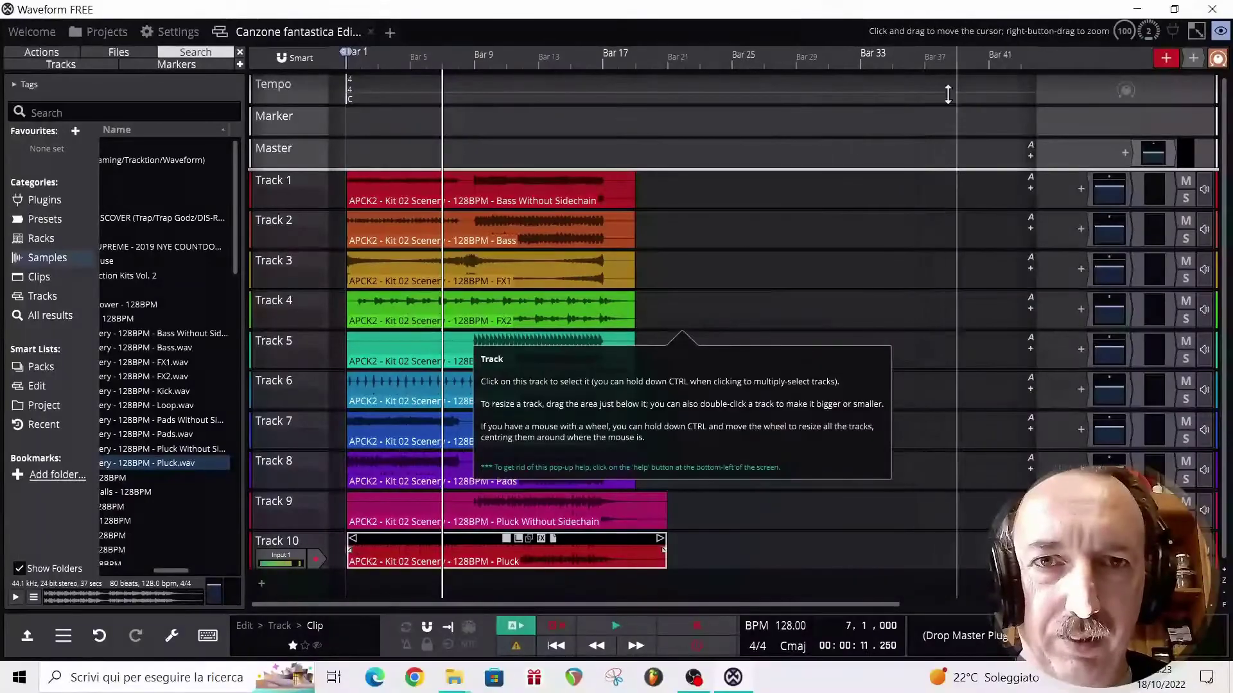
- Play the arrangement to listen to it, stop playback and return the cursor to the start
left_click(618, 626)
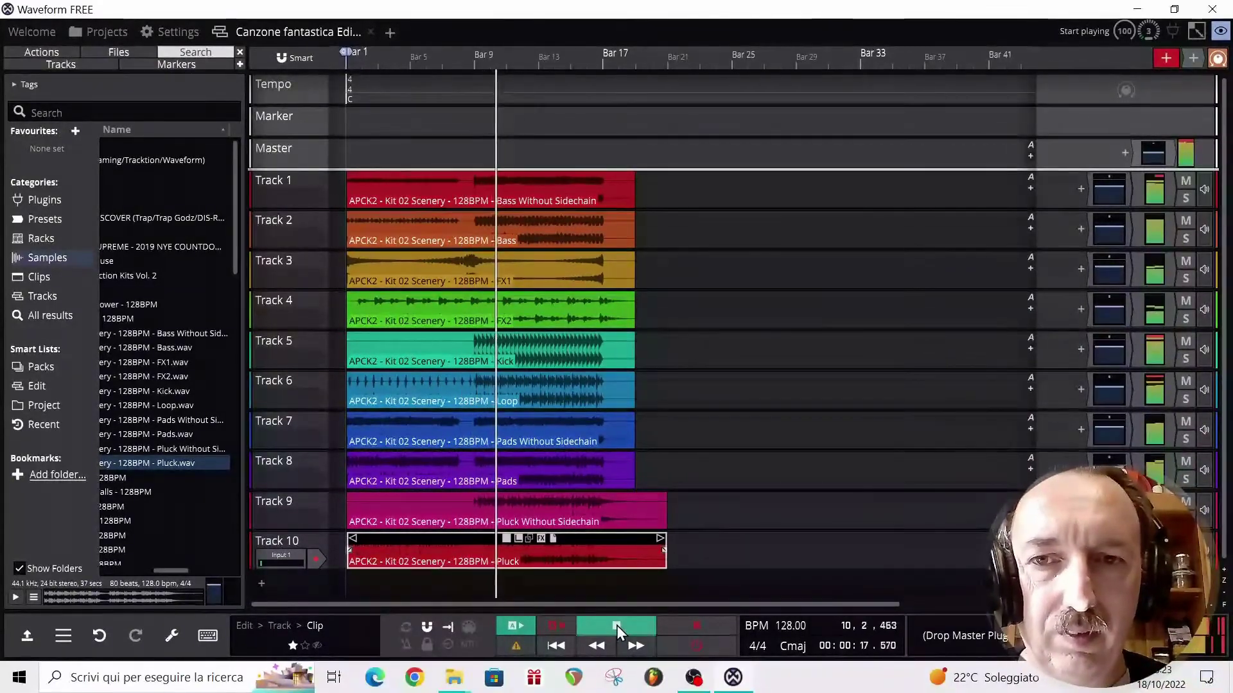
left_click(616, 627)
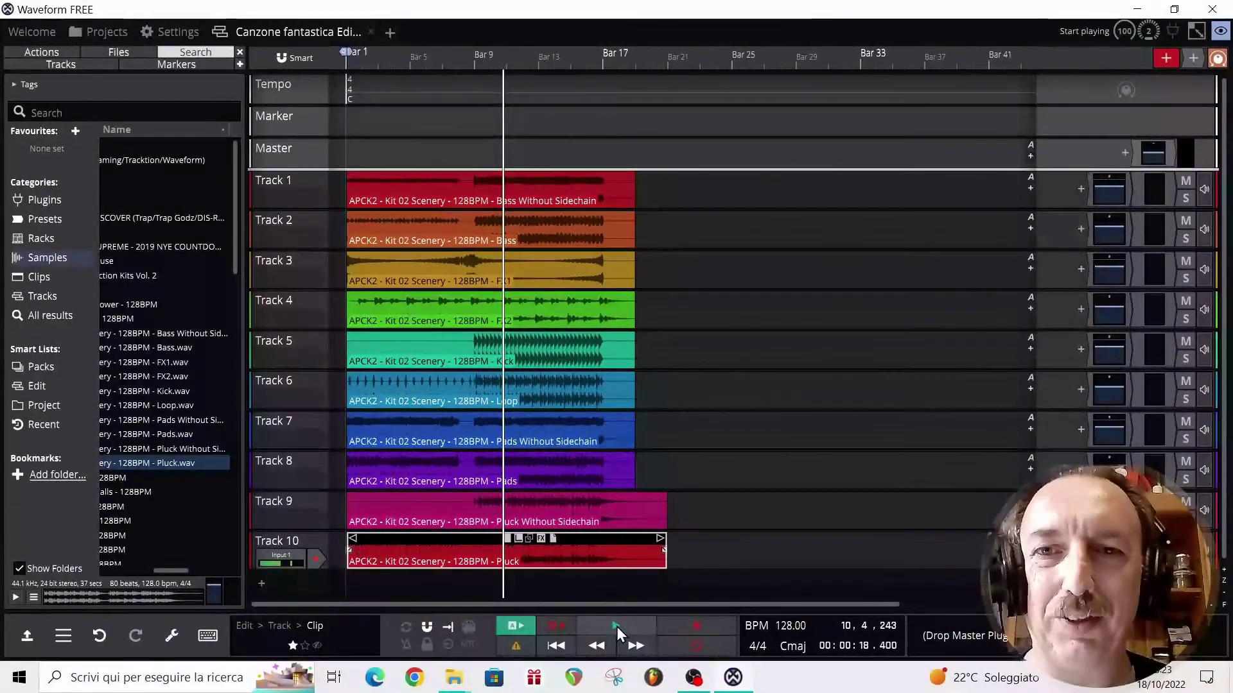
left_click(555, 650)
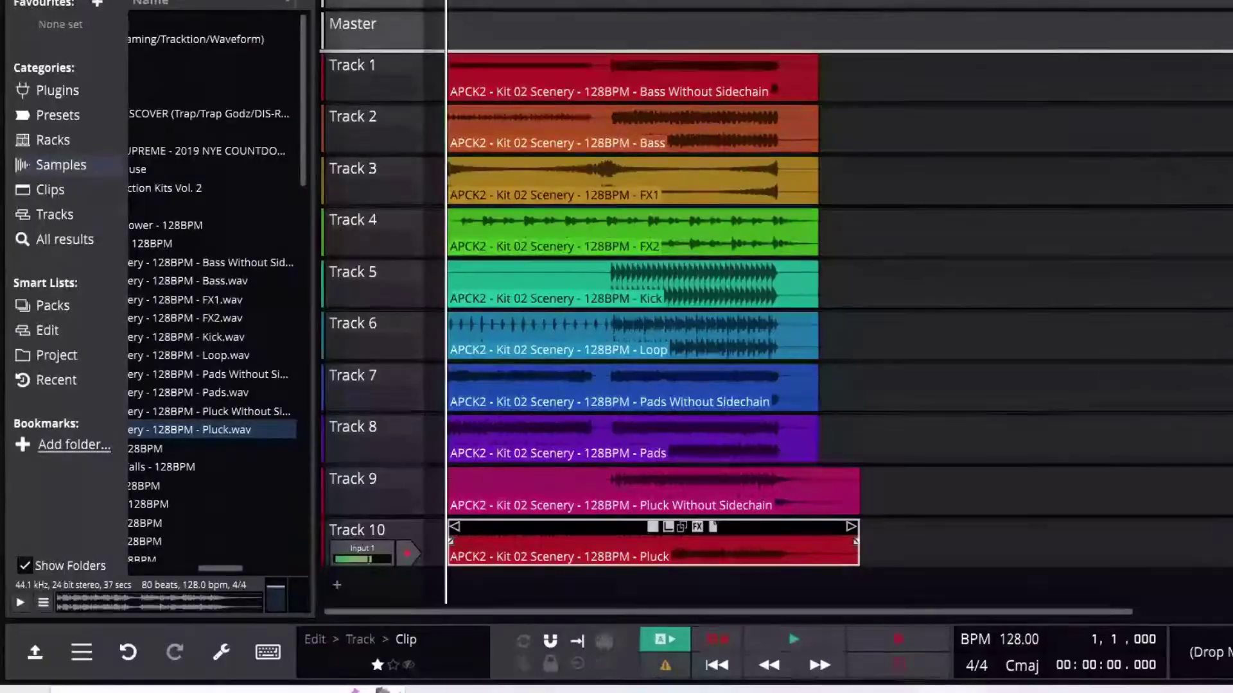
- Render the edit to a stereo MP3 file and play the exported file in Groove Musica
left_click(82, 655)
mouse_move(106, 308)
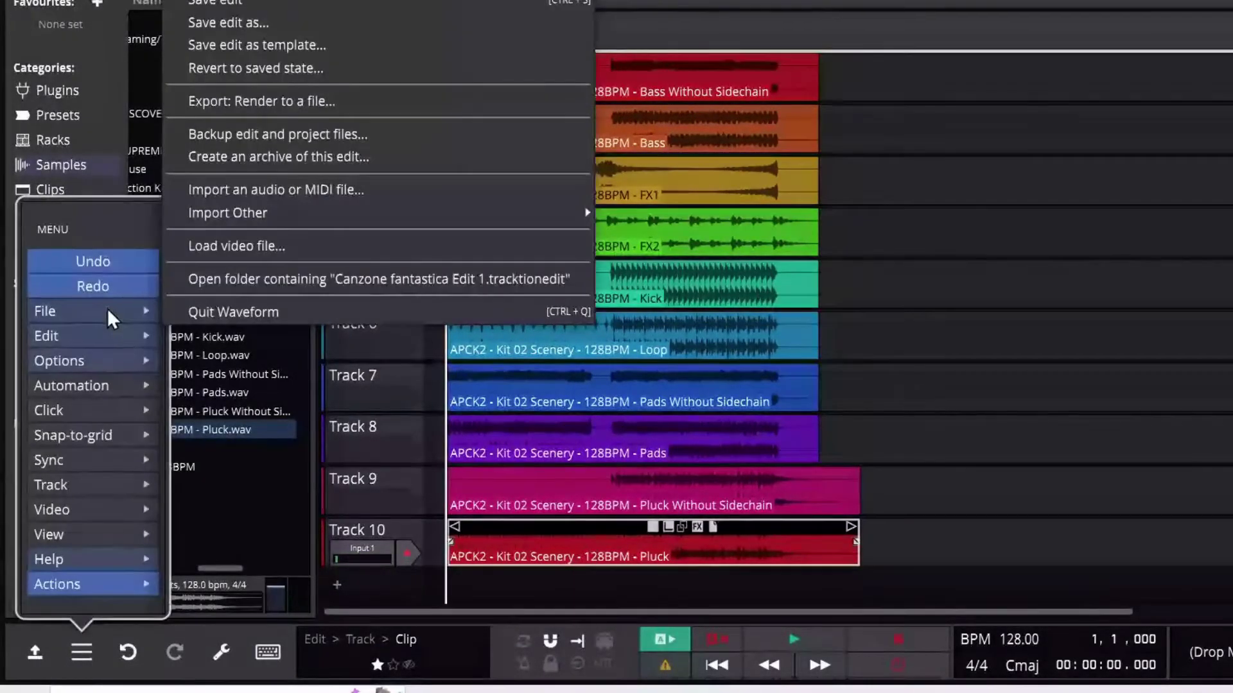
left_click(357, 102)
left_click(653, 133)
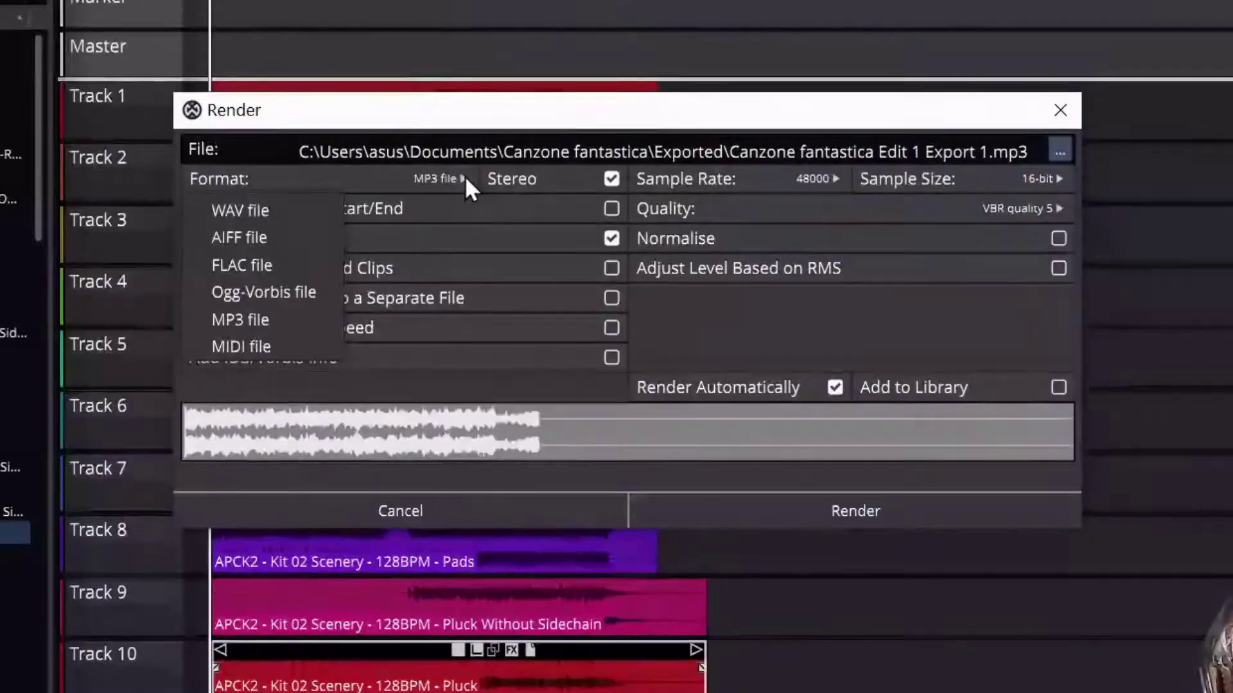
left_click(475, 252)
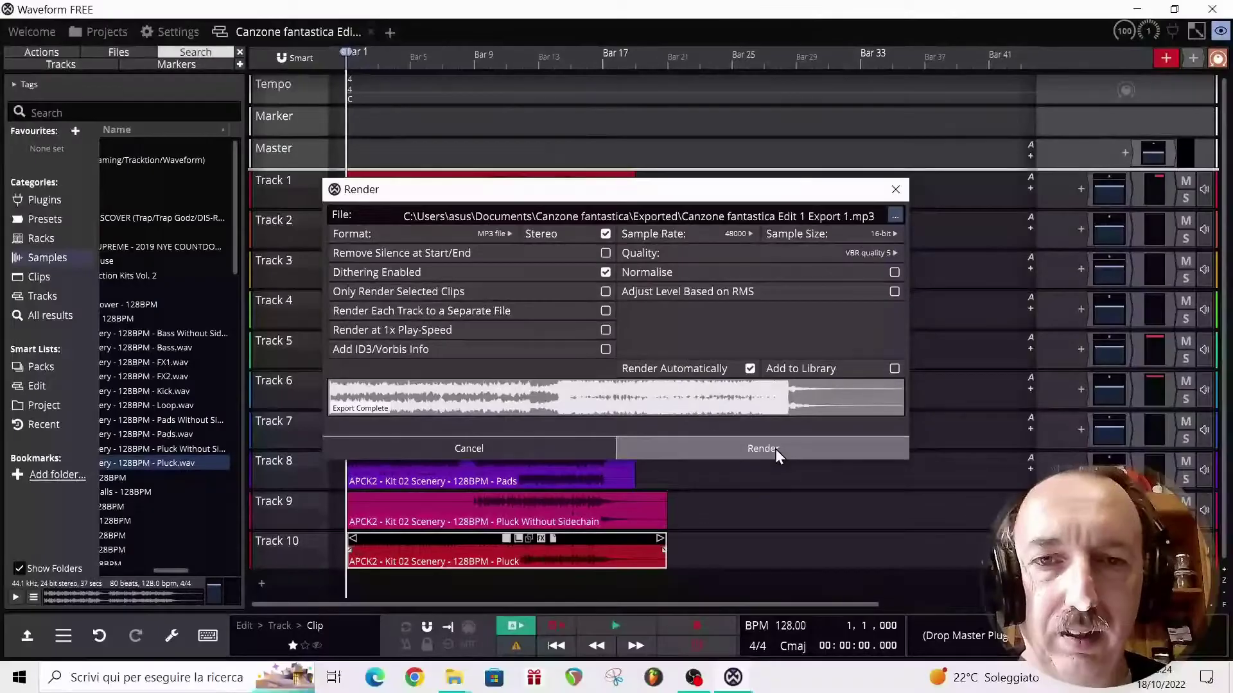
left_click(873, 511)
double_click(738, 342)
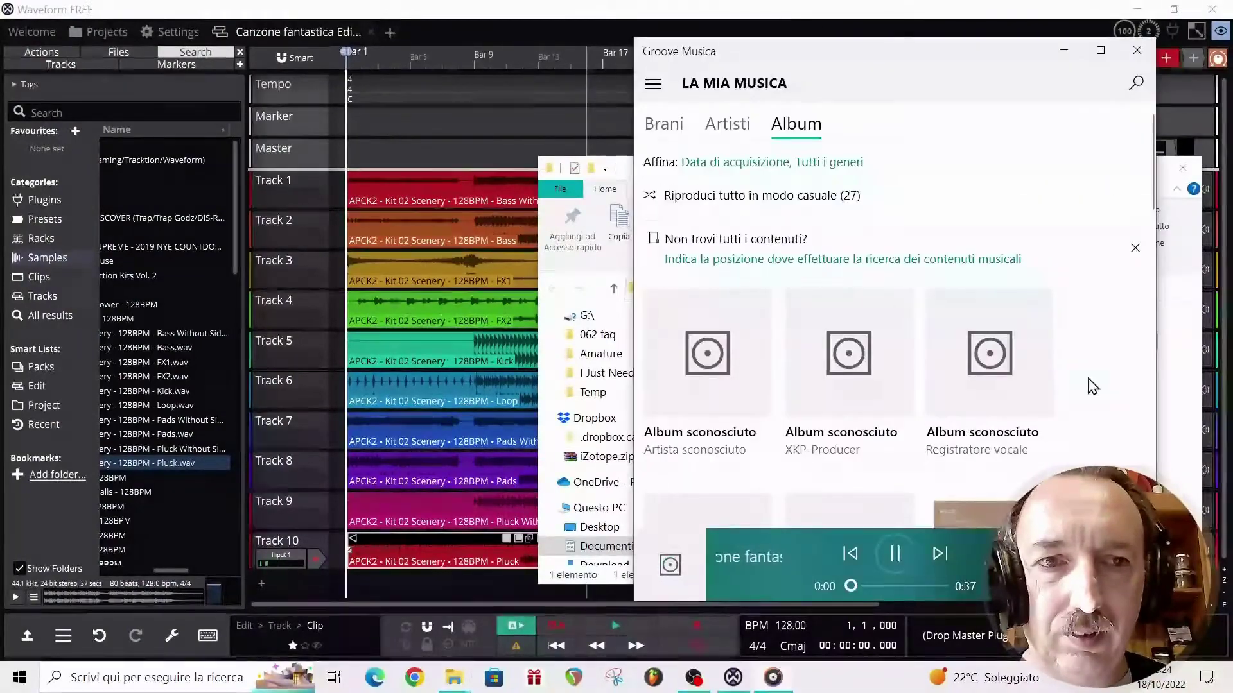